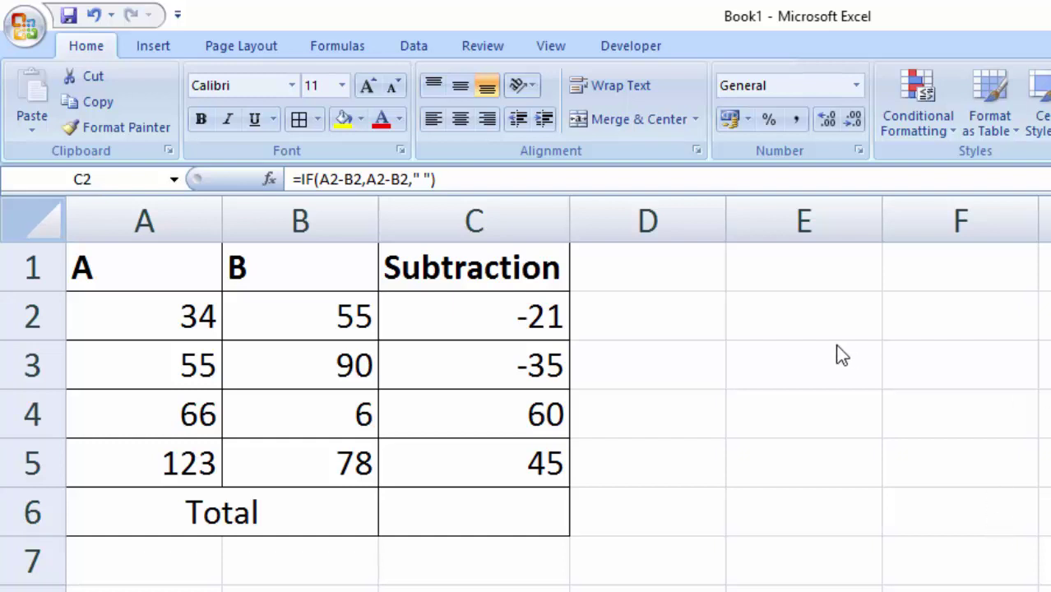
Step: Fill cell C2 in the Subtraction column with yellow
{"action": "left_click", "coordinate": [854, 419]}
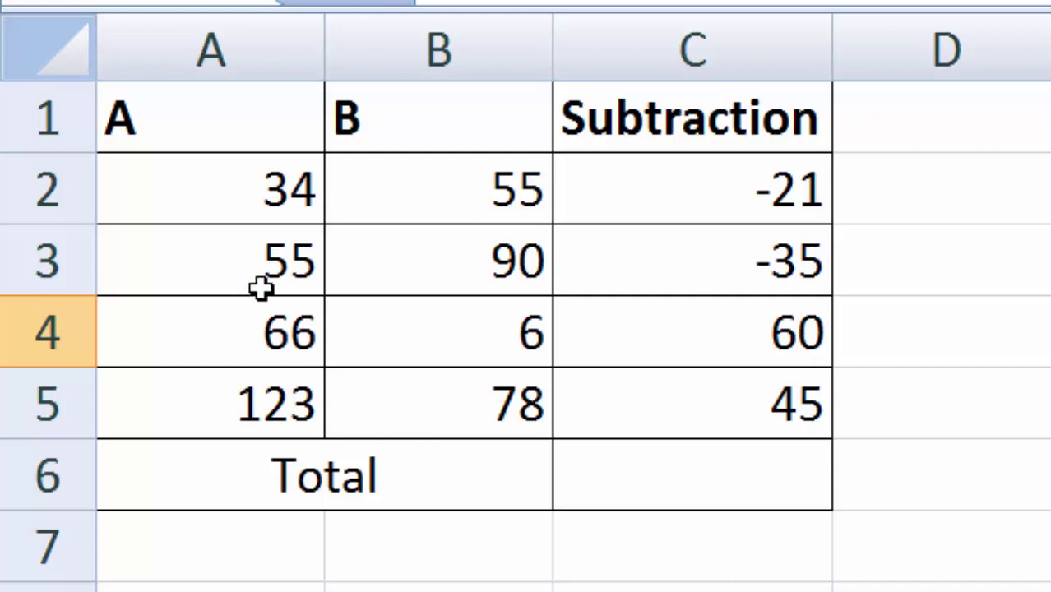
{"action": "left_click", "coordinate": [667, 169]}
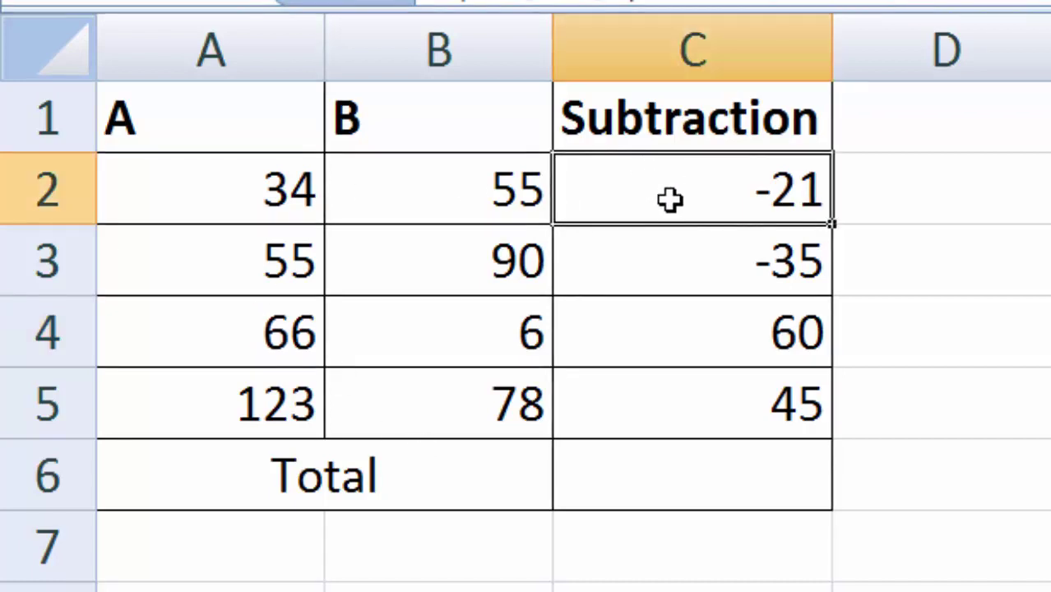
{"action": "left_click", "coordinate": [514, 1]}
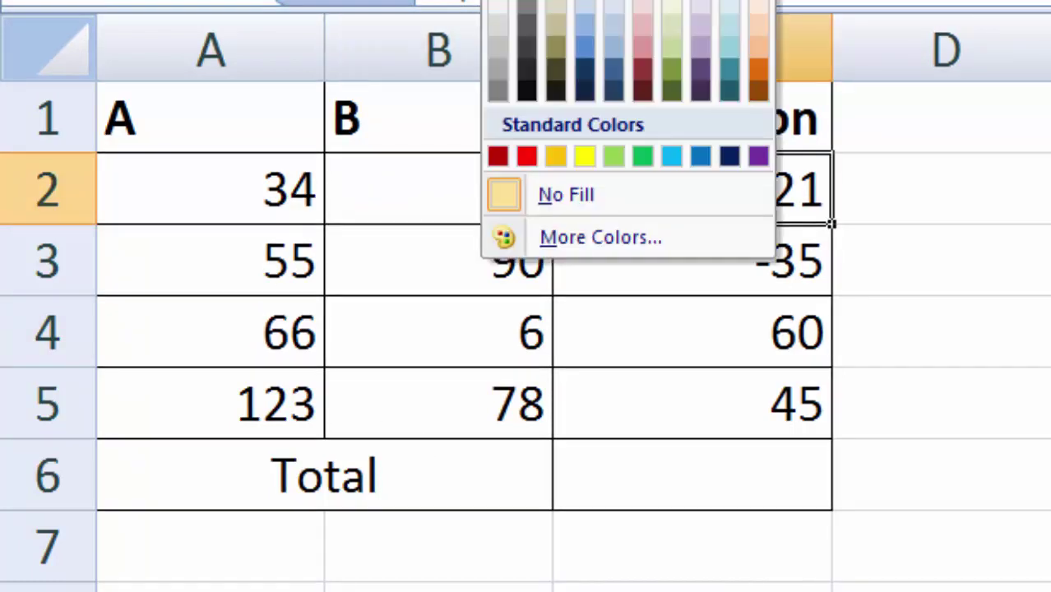
{"action": "left_click", "coordinate": [588, 156]}
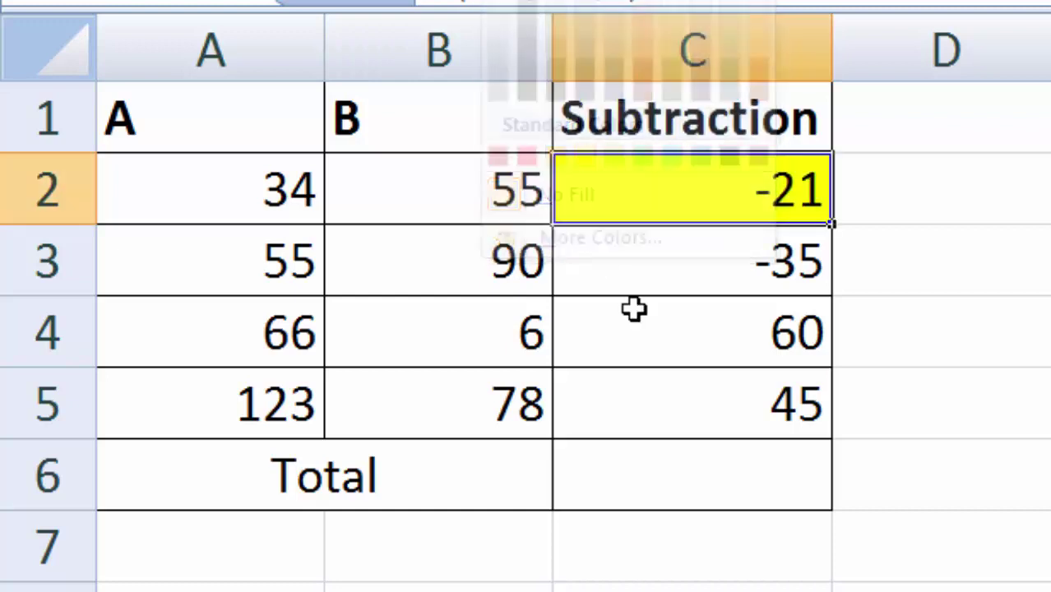
Step: Fill cell C3 with orange
{"action": "left_click", "coordinate": [634, 274]}
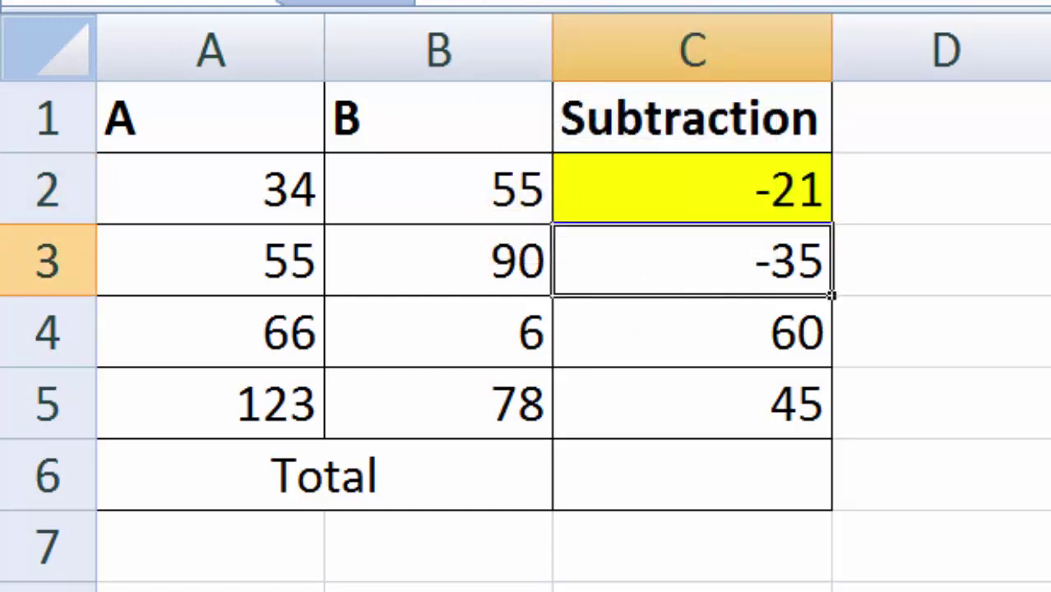
{"action": "left_click", "coordinate": [514, 2]}
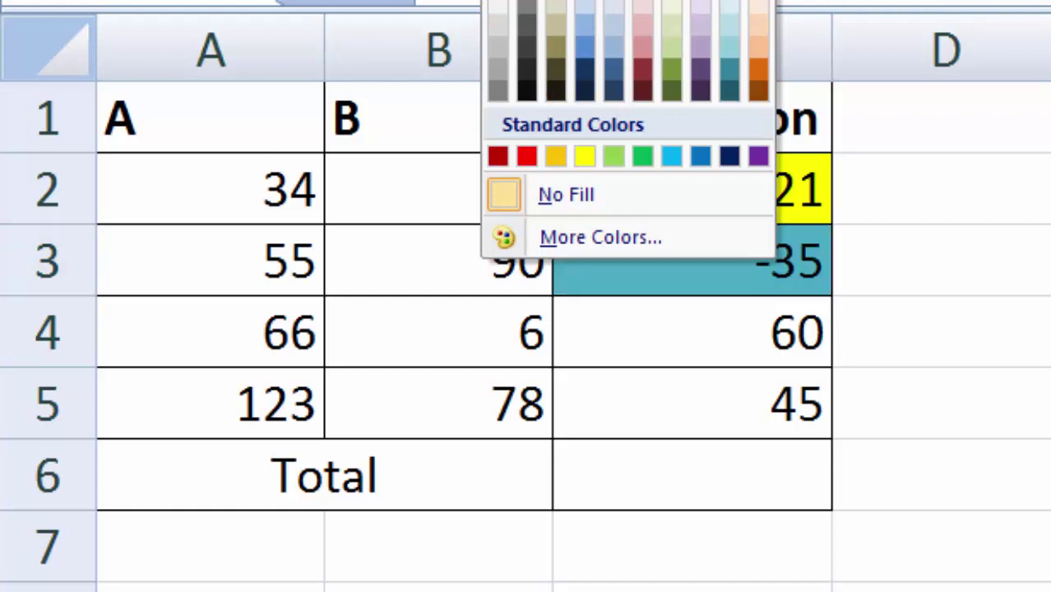
{"action": "left_click", "coordinate": [758, 2]}
{"action": "left_click", "coordinate": [991, 424]}
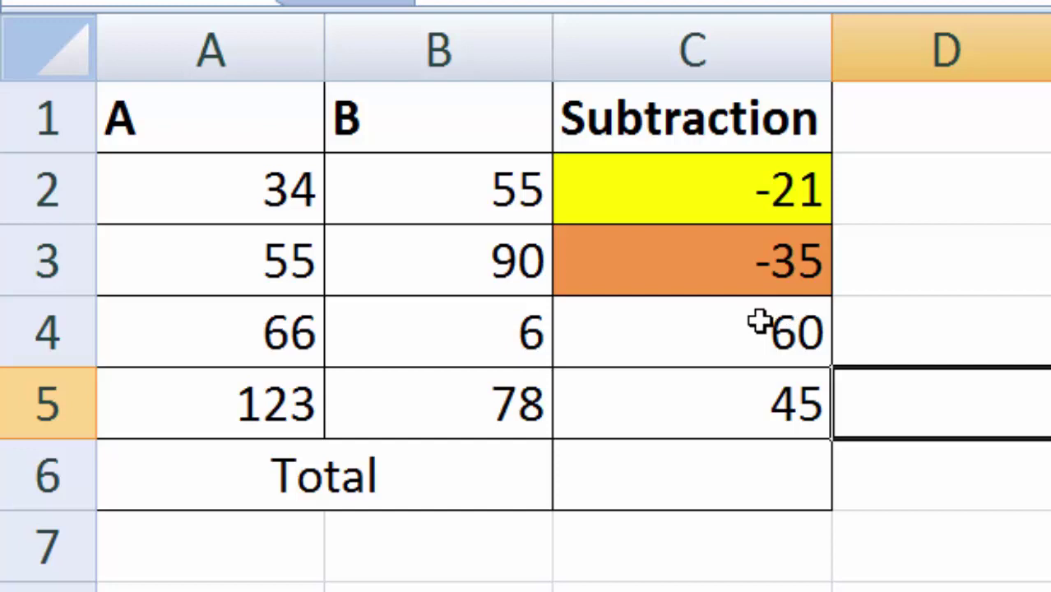
Step: Edit C2's formula to begin =if(A2-B2>=0 by inserting if( and >=0
{"action": "left_click", "coordinate": [645, 174]}
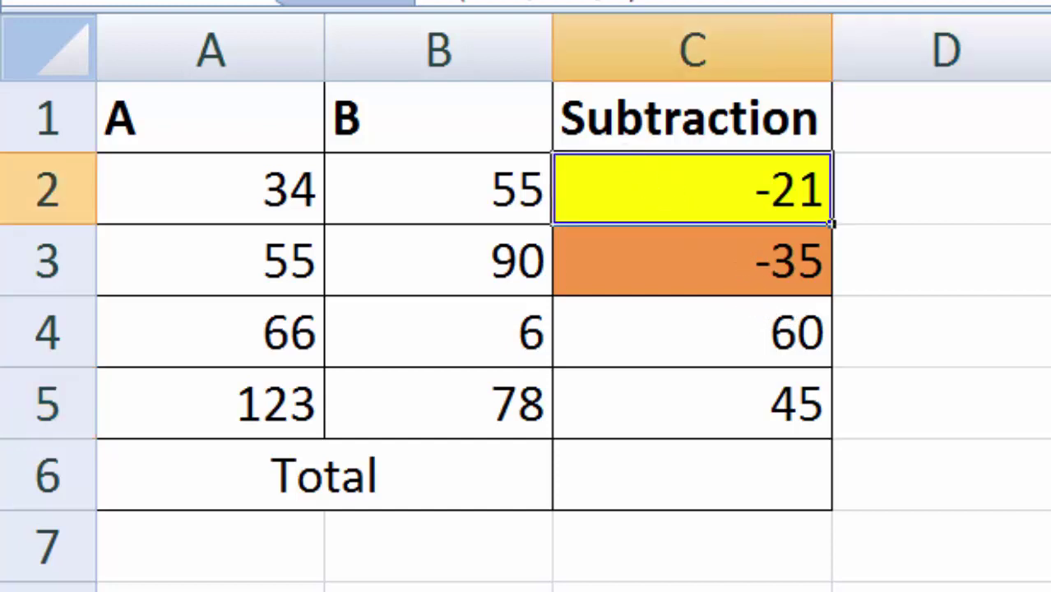
{"action": "double_click", "coordinate": [645, 182]}
{"action": "key", "text": "Return"}
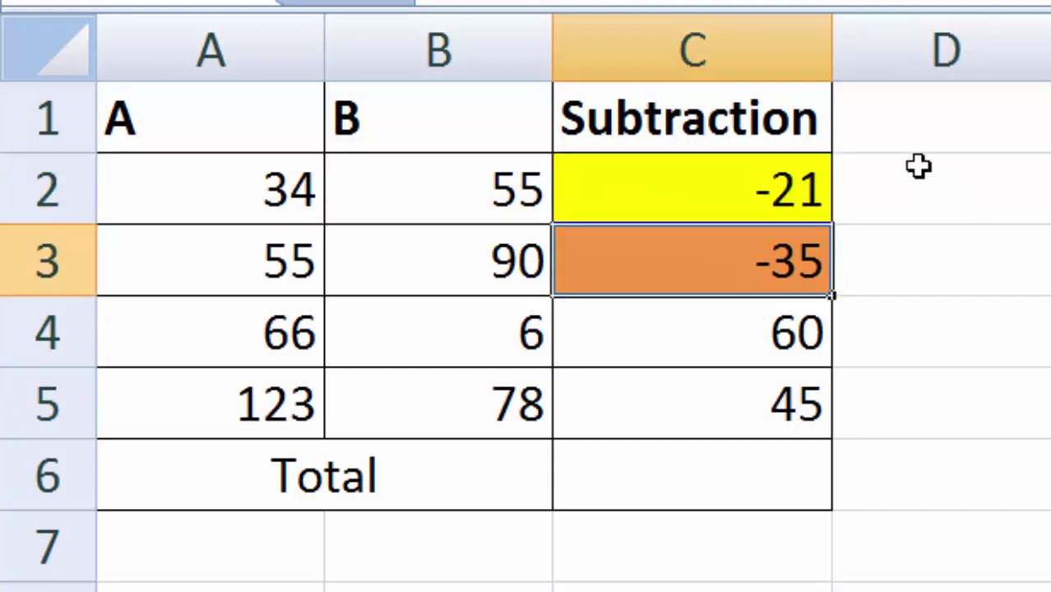
{"action": "left_click", "coordinate": [731, 195]}
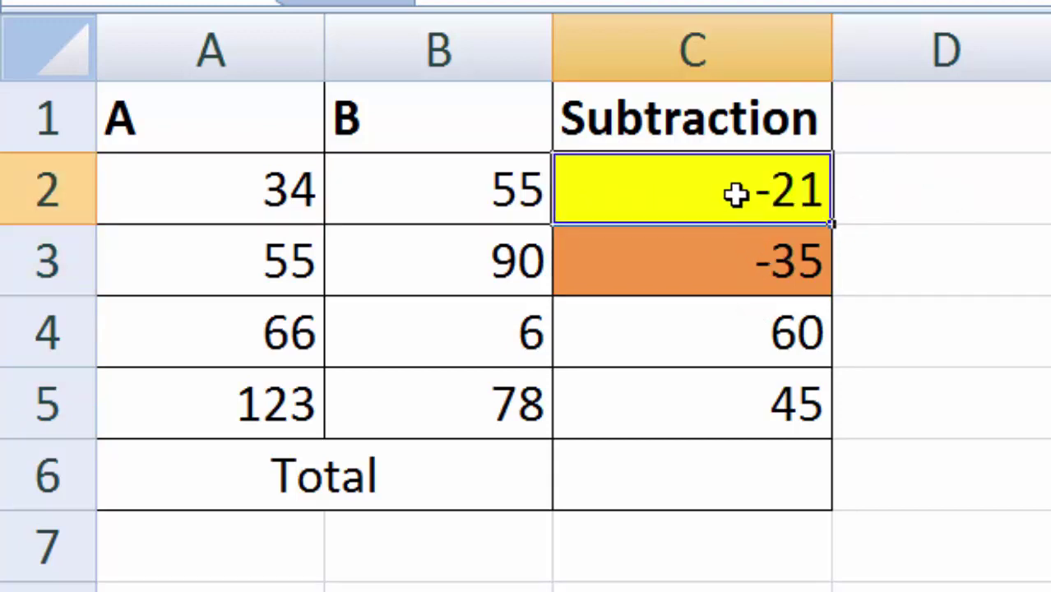
{"action": "double_click", "coordinate": [736, 194]}
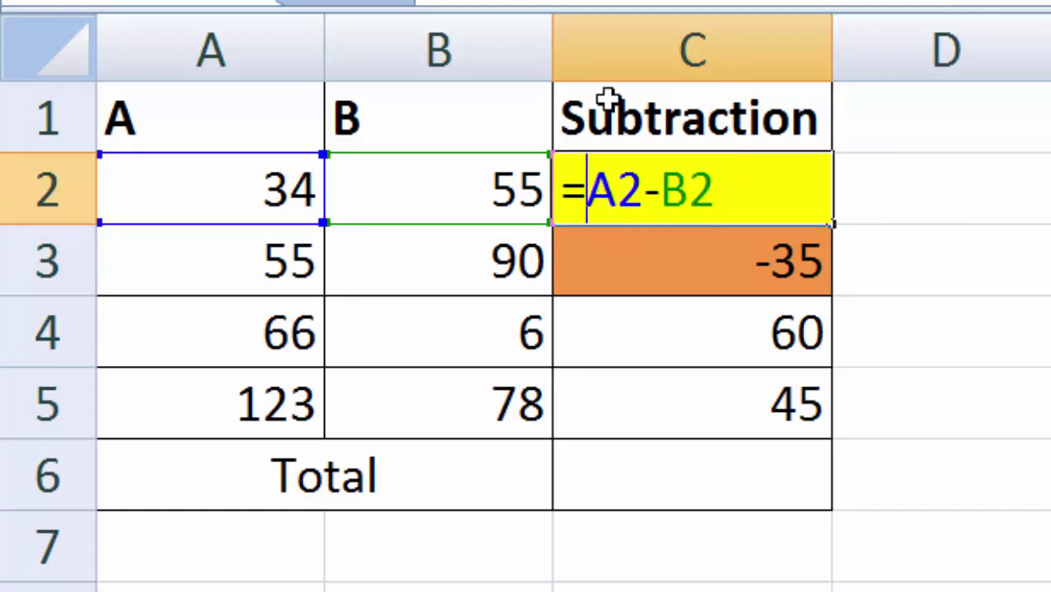
{"action": "type", "text": "if"}
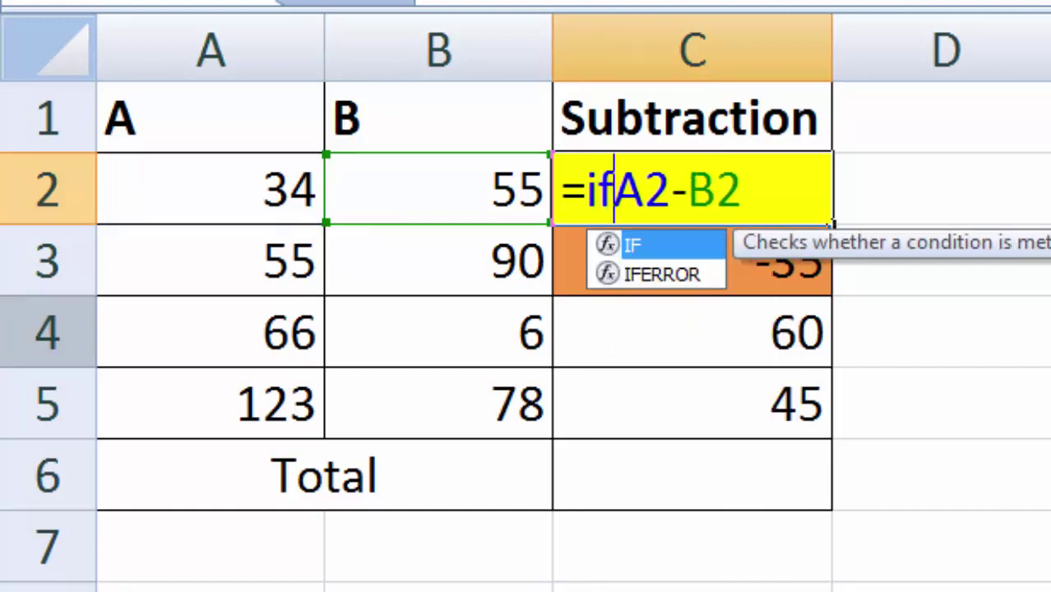
{"action": "type", "text": "("}
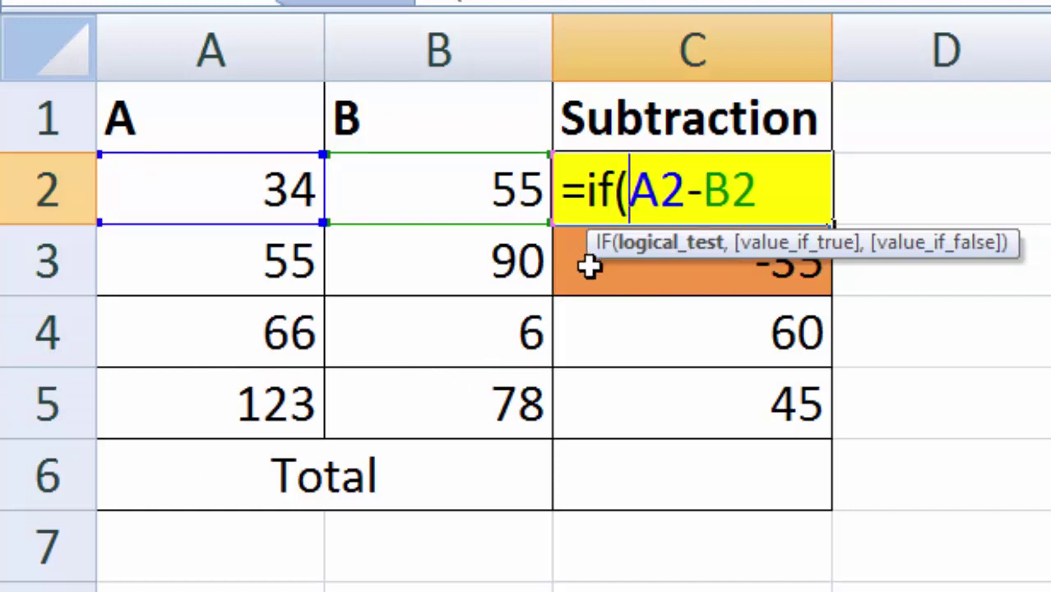
{"action": "left_click", "coordinate": [773, 187]}
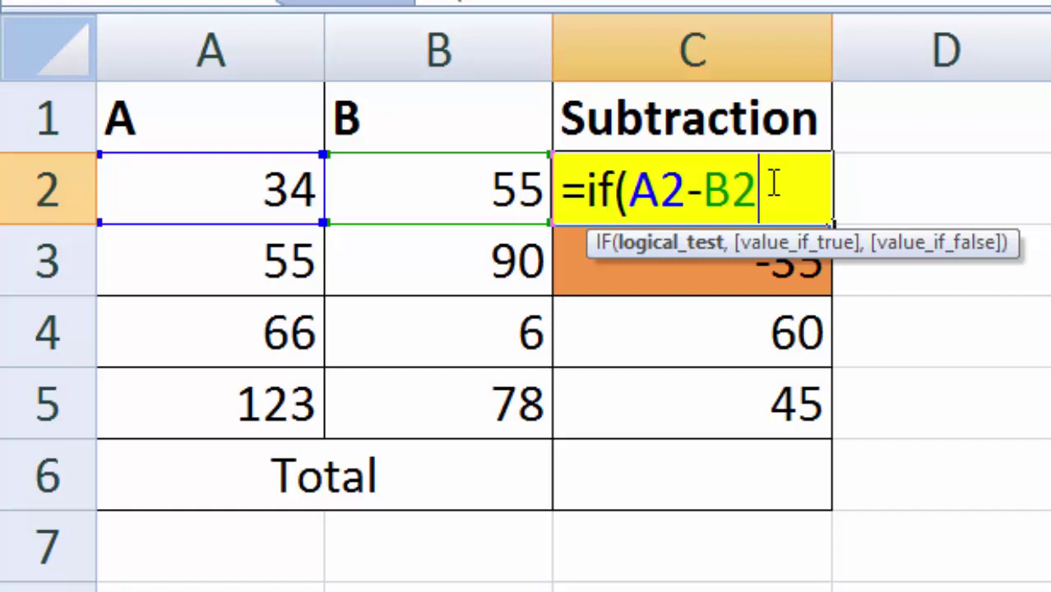
{"action": "type", "text": ">"}
{"action": "type", "text": "=0"}
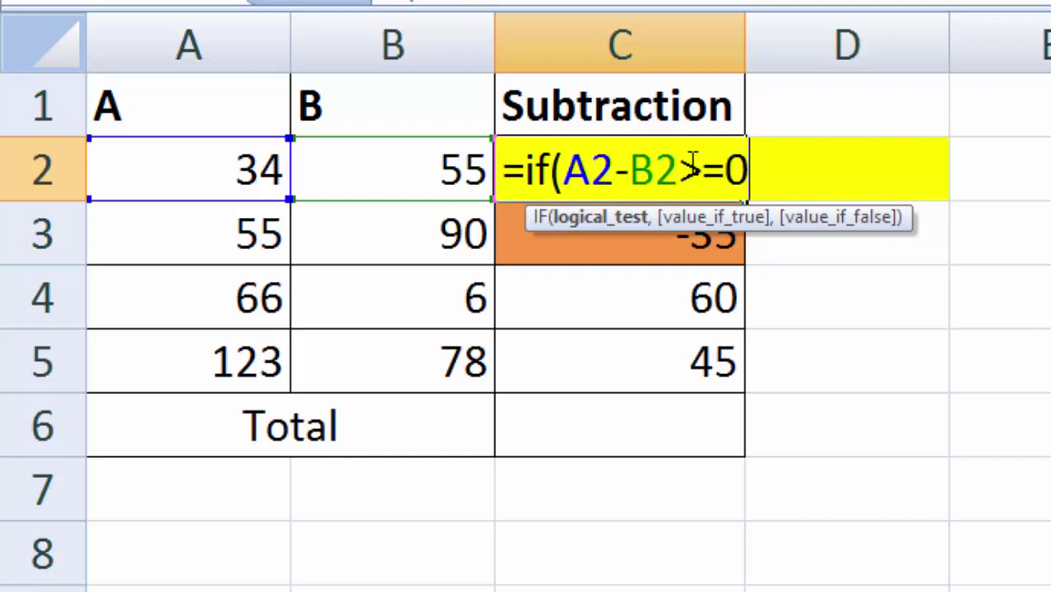
Step: Complete C2 as =if(A2-B2>=0,a2-b2," ") so it shows blank instead of -21
{"action": "type", "text": ","}
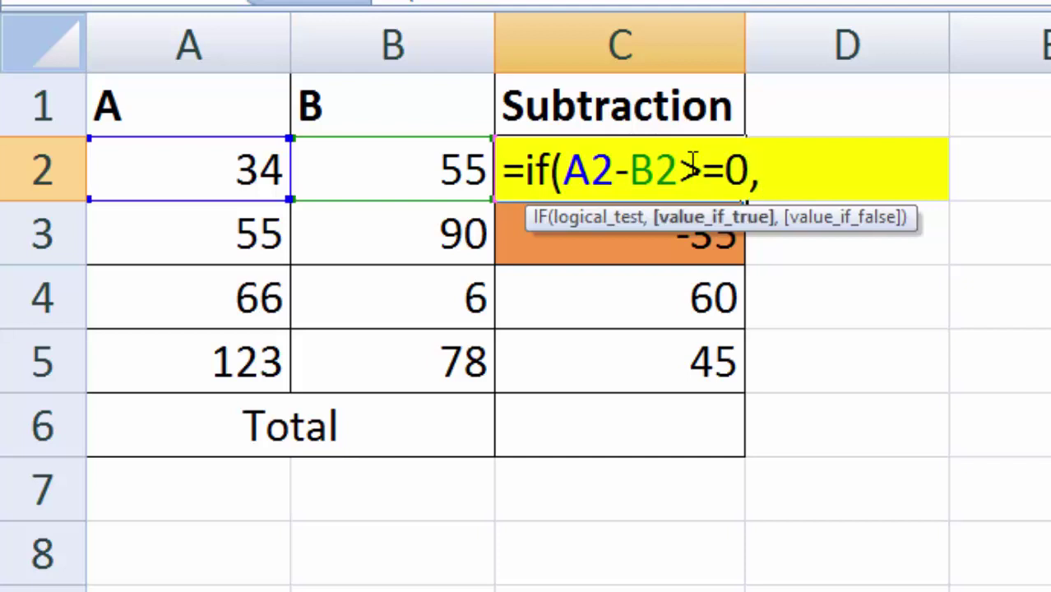
{"action": "type", "text": "\""}
{"action": "type", "text": "a"}
{"action": "type", "text": "2-"}
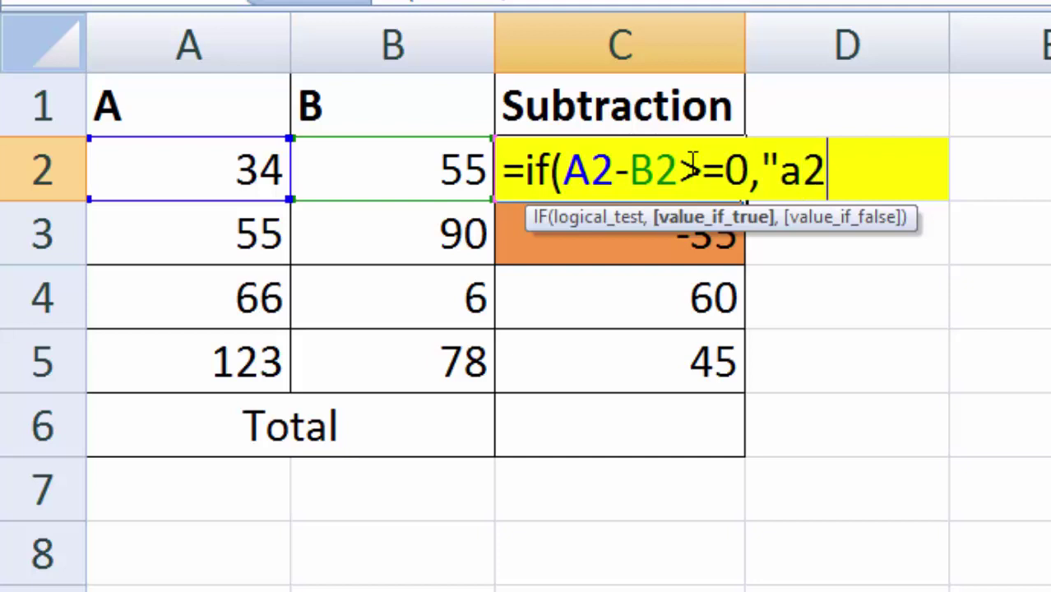
{"action": "type", "text": "b2"}
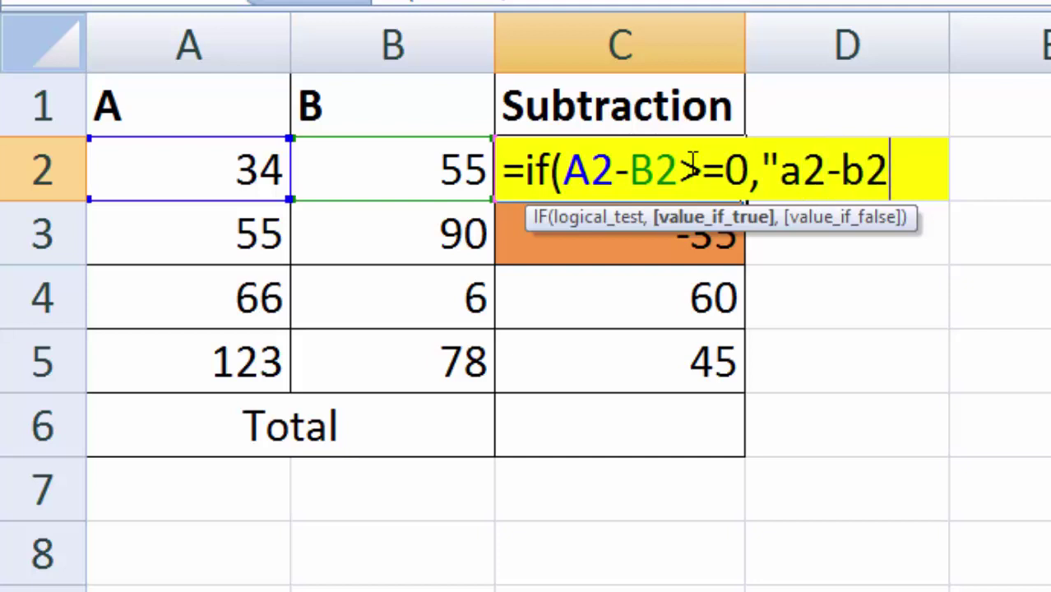
{"action": "type", "text": ","}
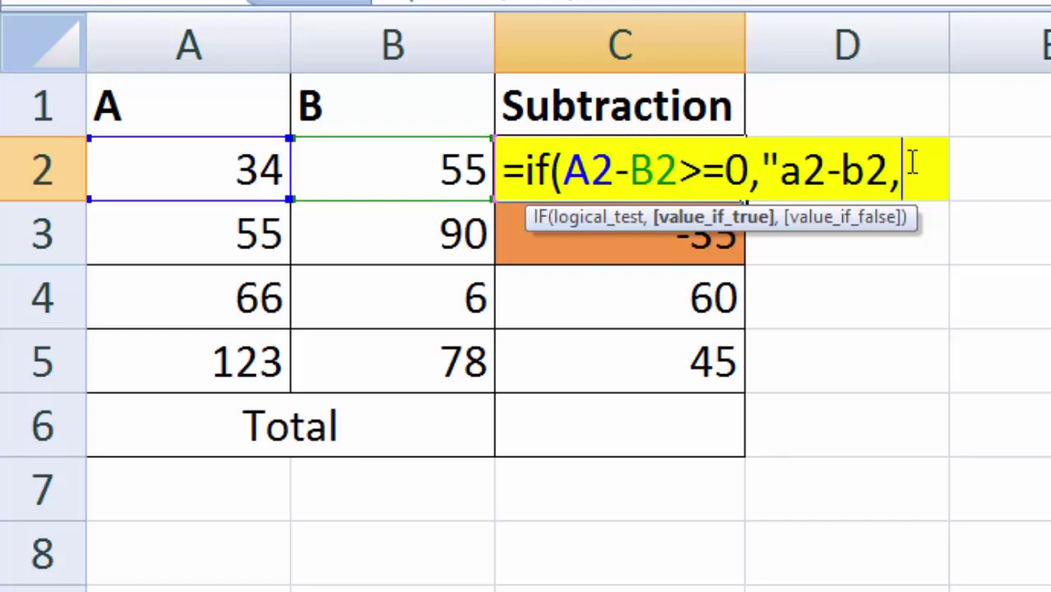
{"action": "left_click", "coordinate": [779, 160]}
{"action": "key", "text": "BackSpace"}
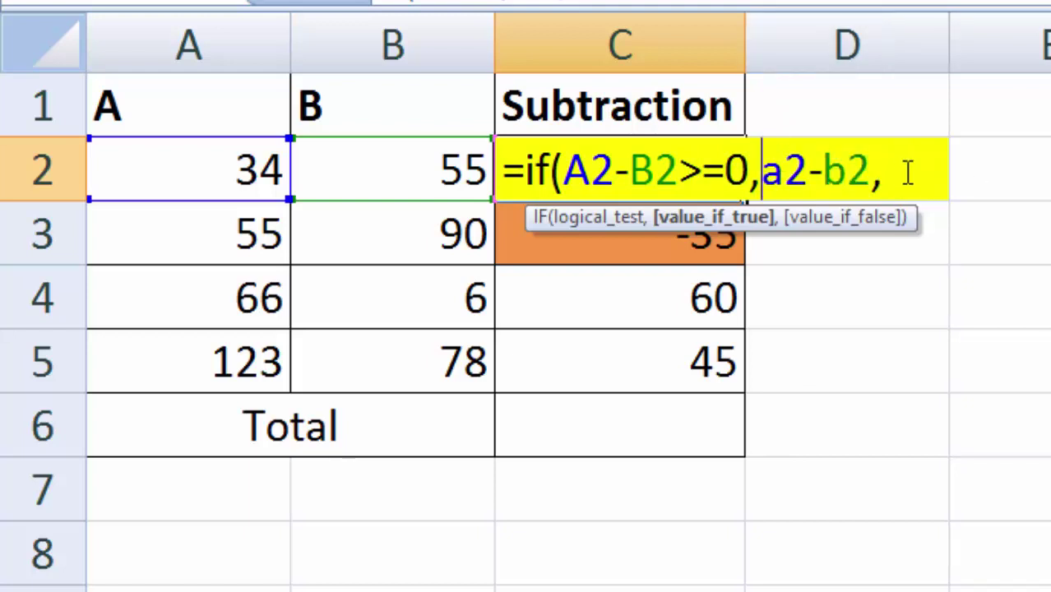
{"action": "left_click", "coordinate": [905, 171]}
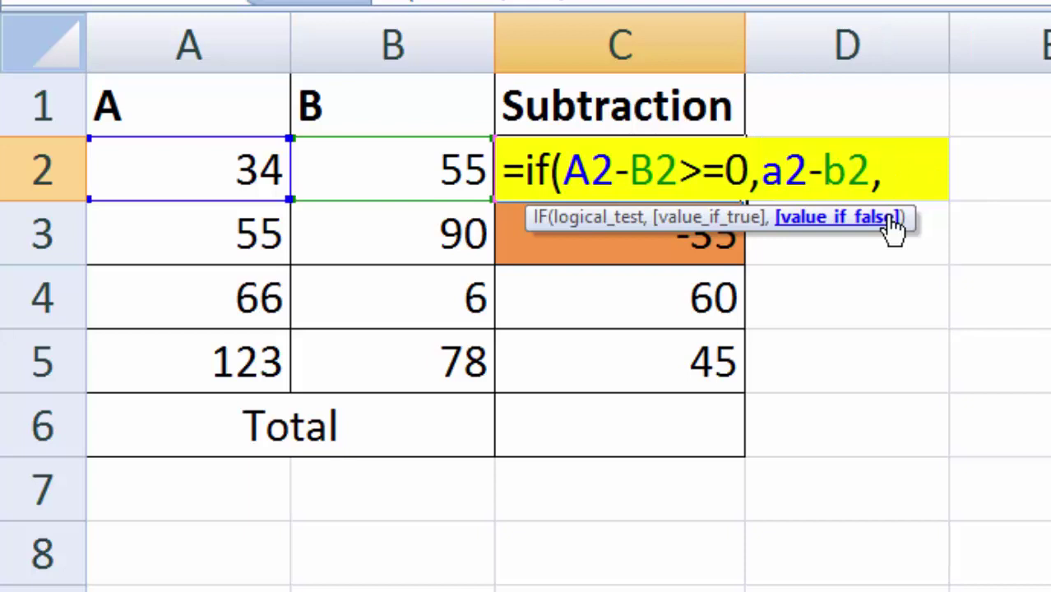
{"action": "type", "text": "\""}
{"action": "type", "text": " \""}
{"action": "type", "text": ")"}
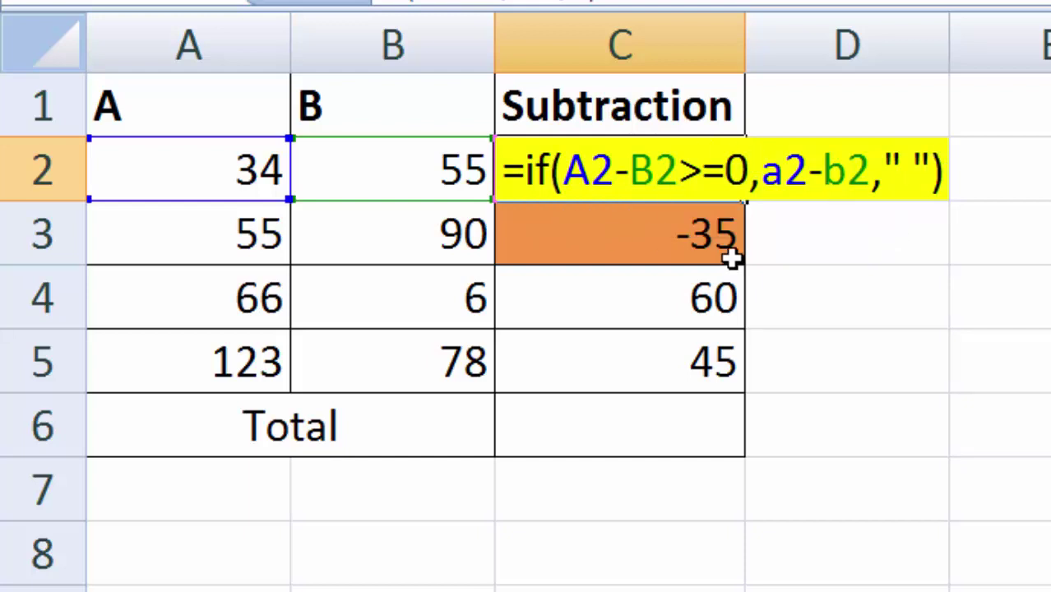
{"action": "key", "text": "Return"}
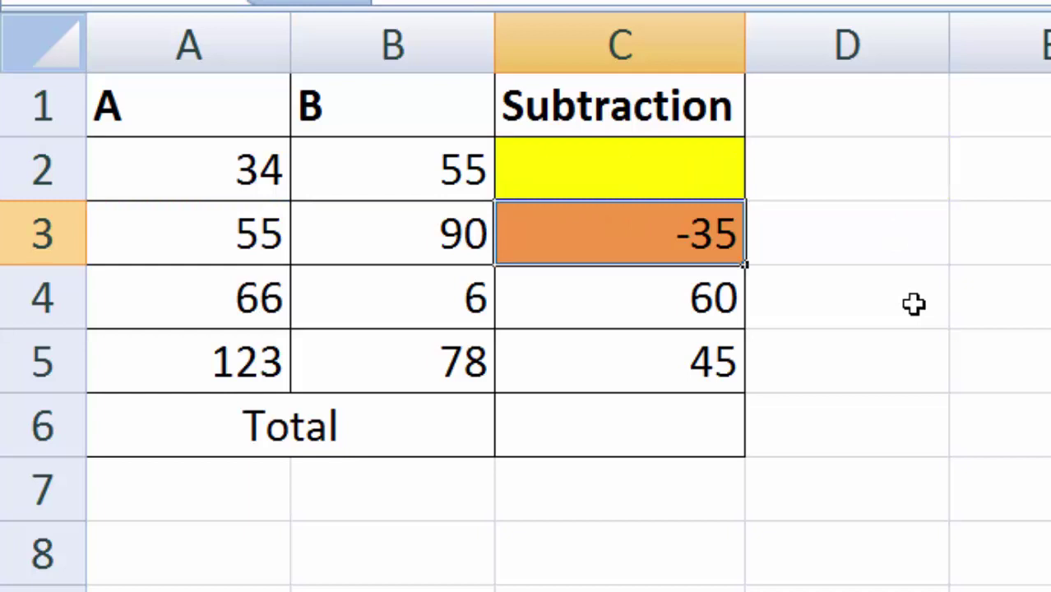
Step: Copy C2's formula down the Subtraction column to C5
{"action": "left_click", "coordinate": [655, 178]}
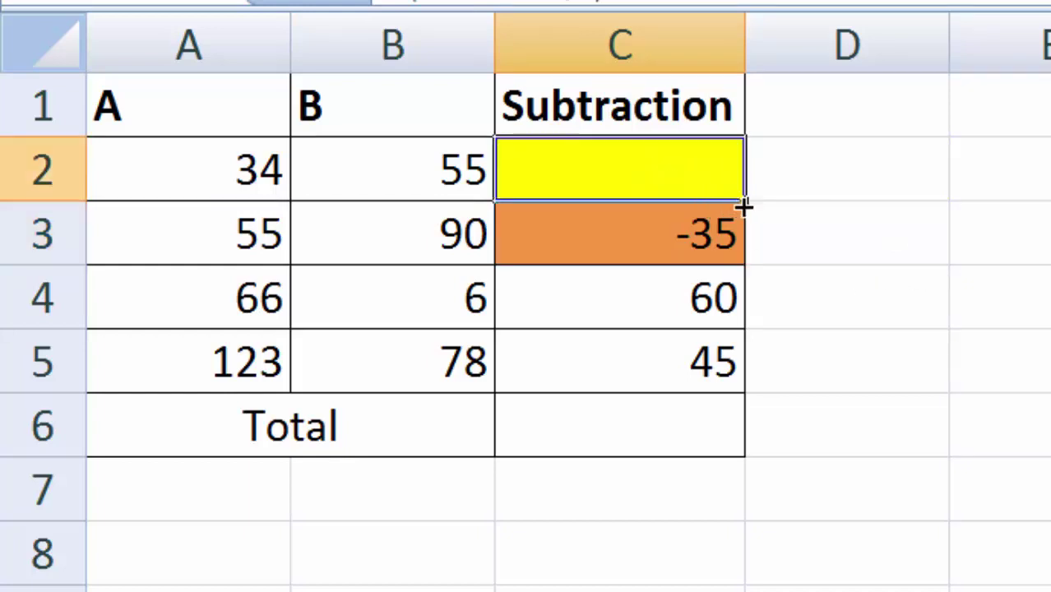
{"action": "left_click_drag", "start_coordinate": [744, 207], "coordinate": [729, 394]}
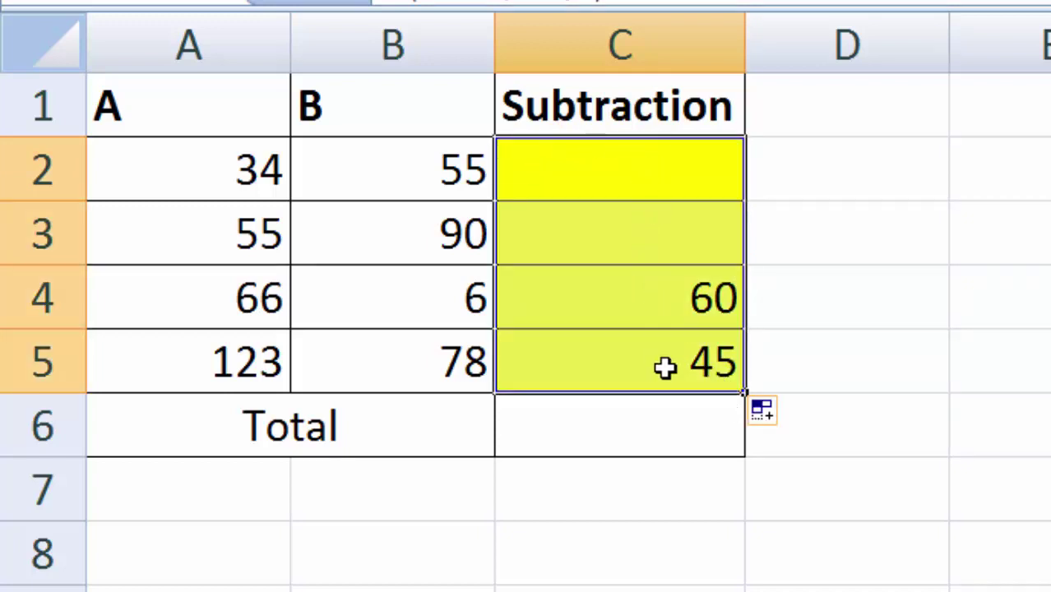
{"action": "left_click", "coordinate": [858, 506]}
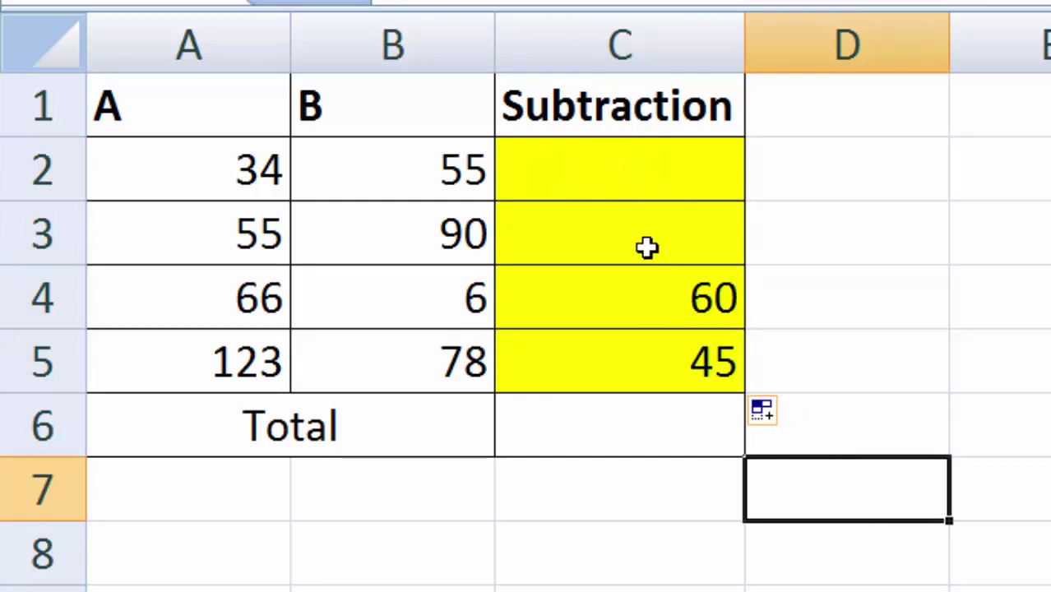
Step: Re-enter =IF(A2-B2>=0,A2-B2," ") in C2 and fill it down through C5
{"action": "left_click", "coordinate": [585, 176]}
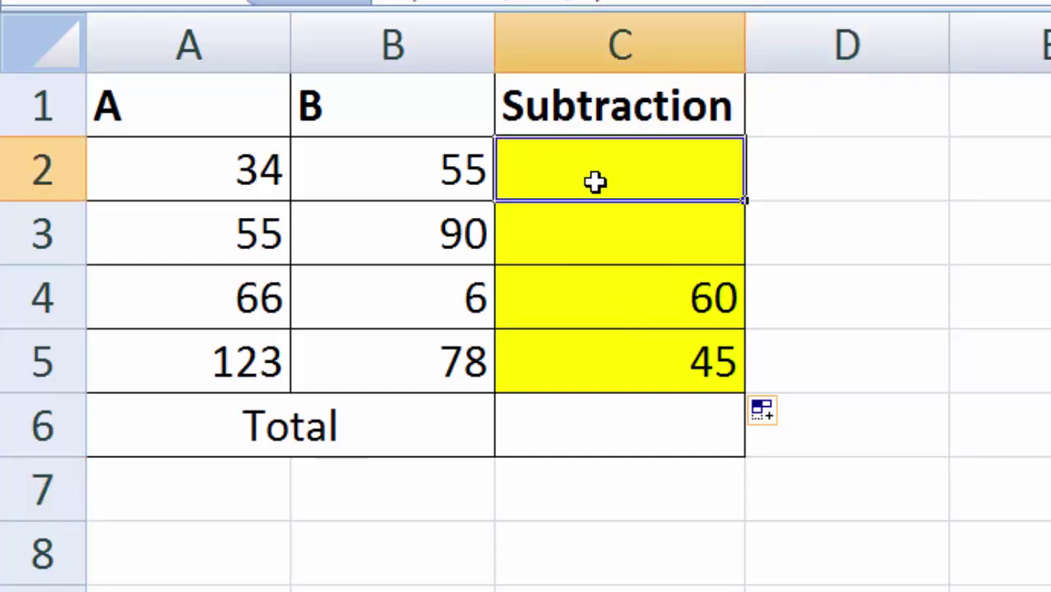
{"action": "type", "text": "=IF(A2-B2>=0,A2-B2,\" \")"}
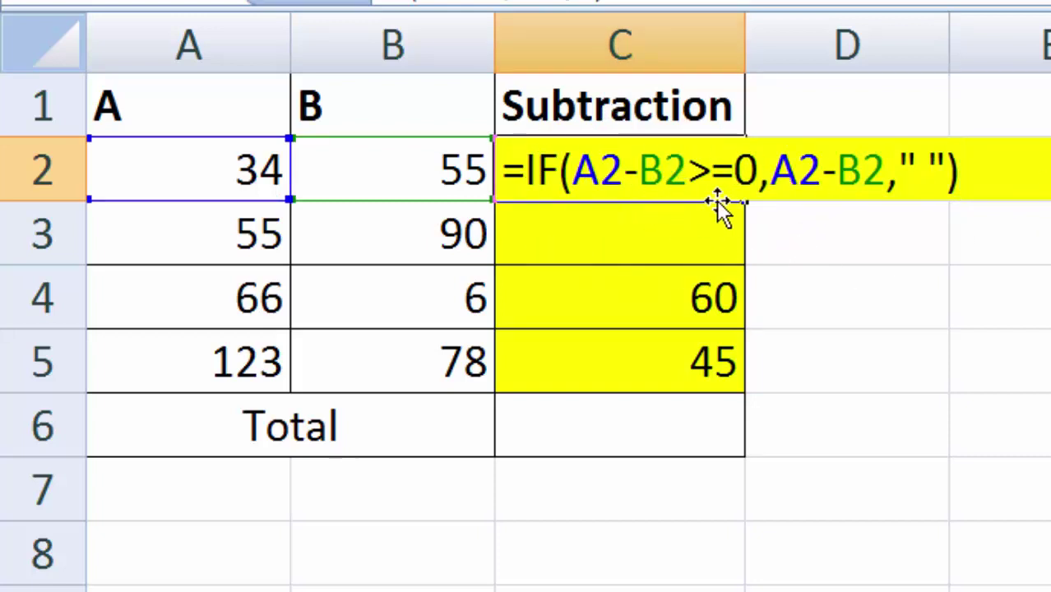
{"action": "key", "text": "Return"}
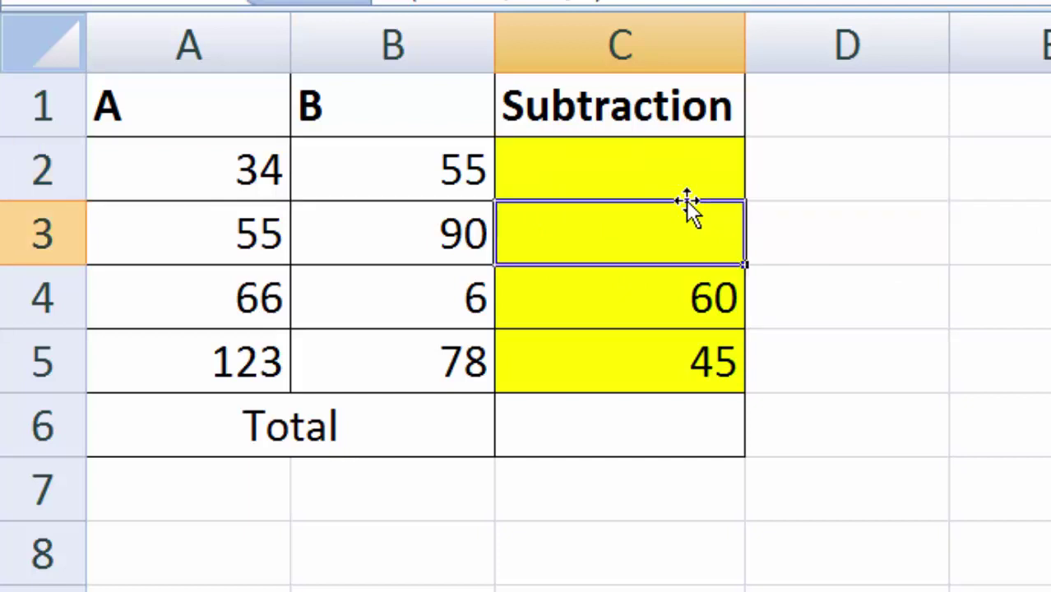
{"action": "left_click", "coordinate": [683, 189]}
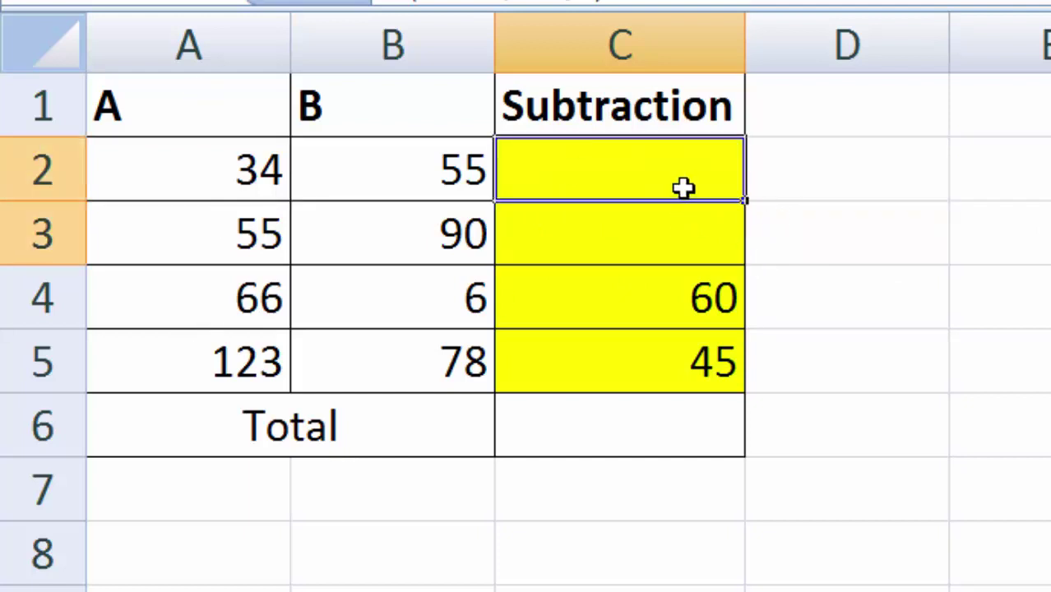
{"action": "left_click_drag", "start_coordinate": [745, 200], "coordinate": [732, 364]}
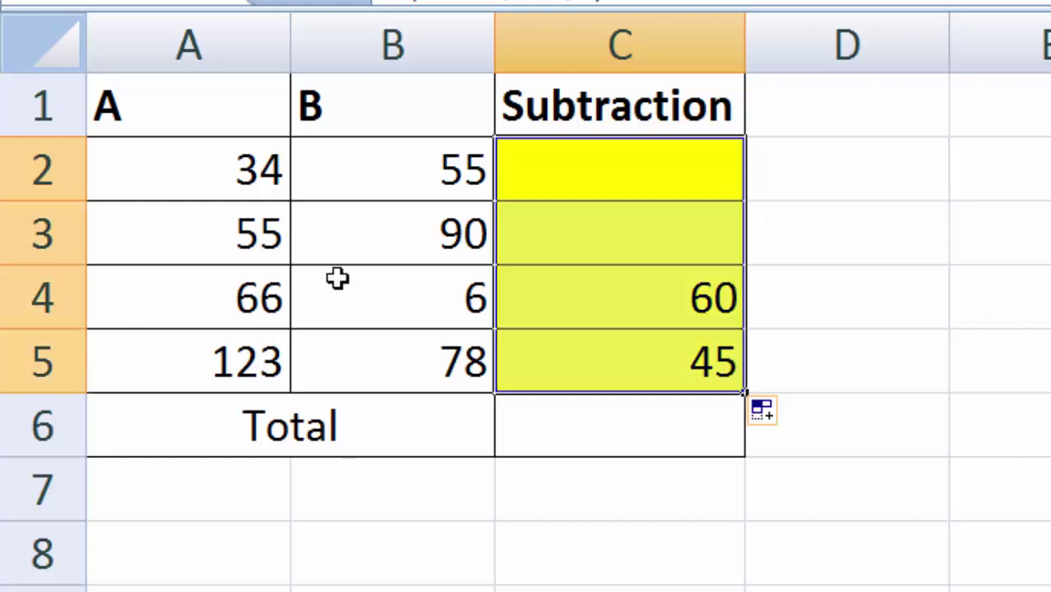
Step: Change A2 to 134, A3 to 155 and B4 to 116
{"action": "left_click", "coordinate": [263, 170]}
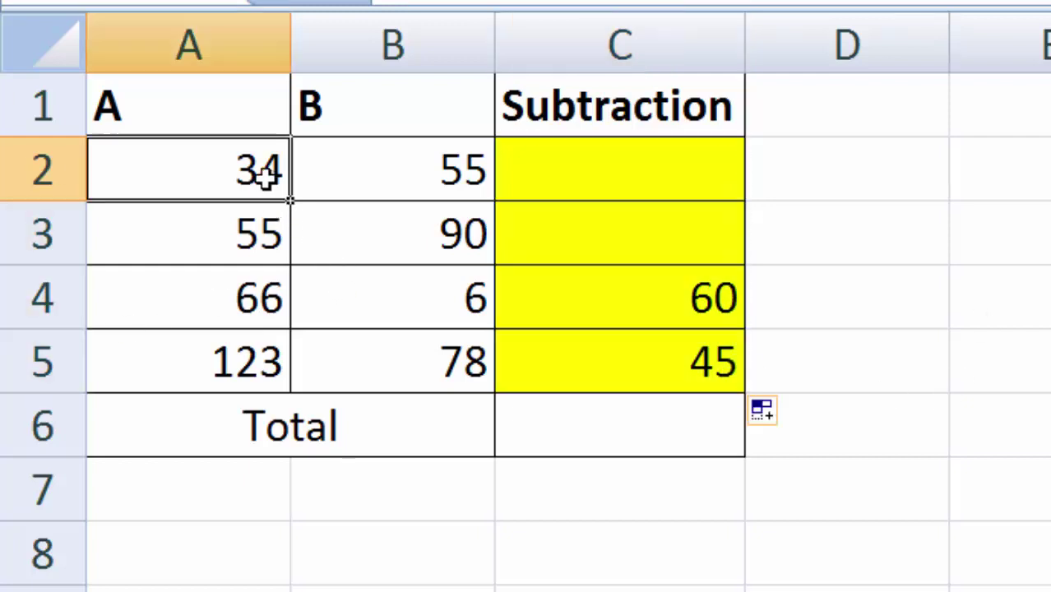
{"action": "double_click", "coordinate": [221, 154]}
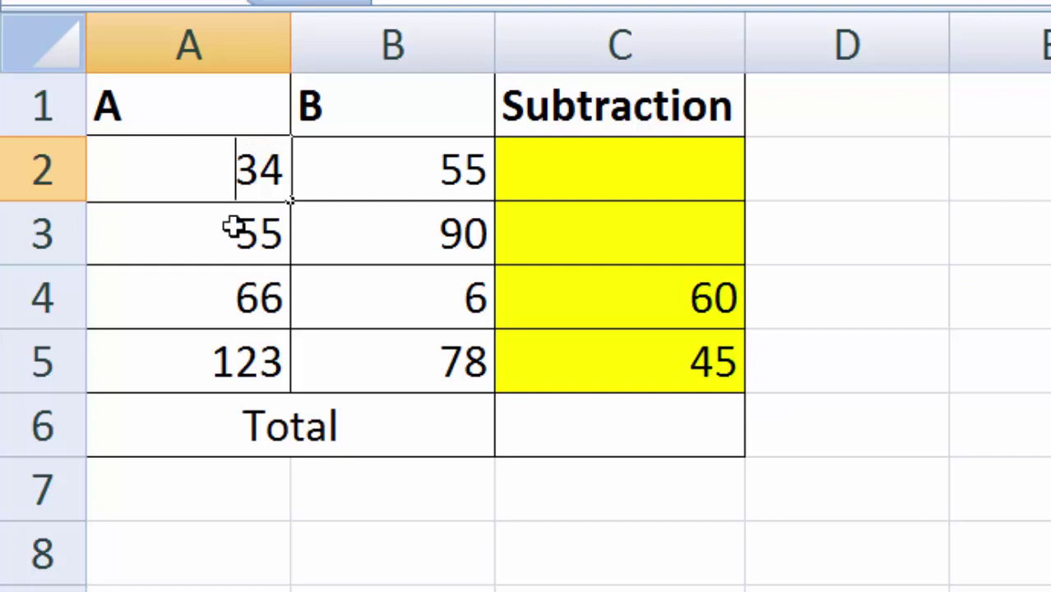
{"action": "type", "text": "`"}
{"action": "type", "text": "1"}
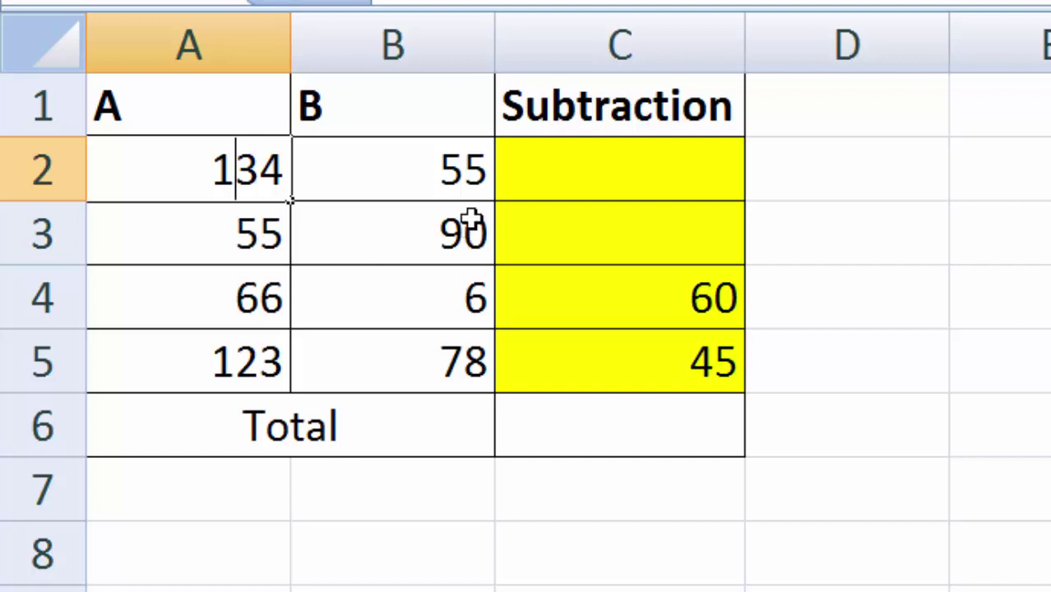
{"action": "key", "text": "Return"}
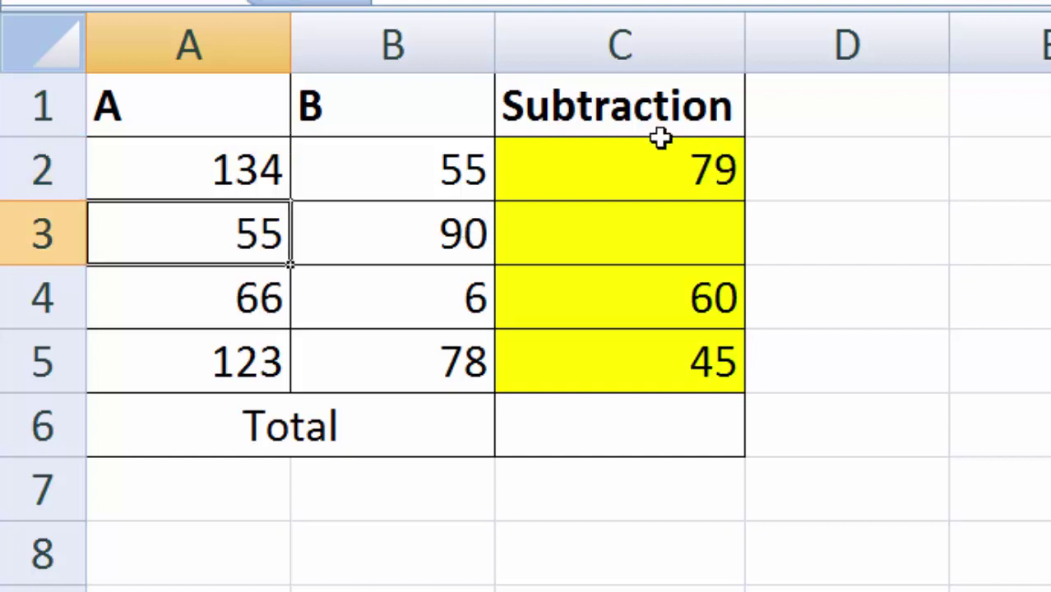
{"action": "double_click", "coordinate": [220, 231]}
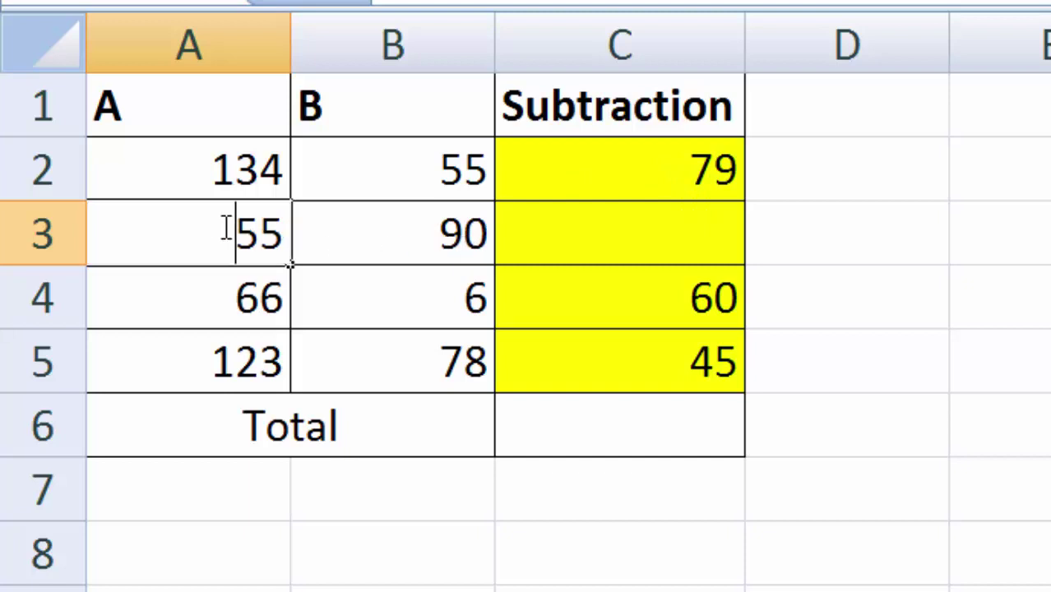
{"action": "type", "text": "1"}
{"action": "key", "text": "Return"}
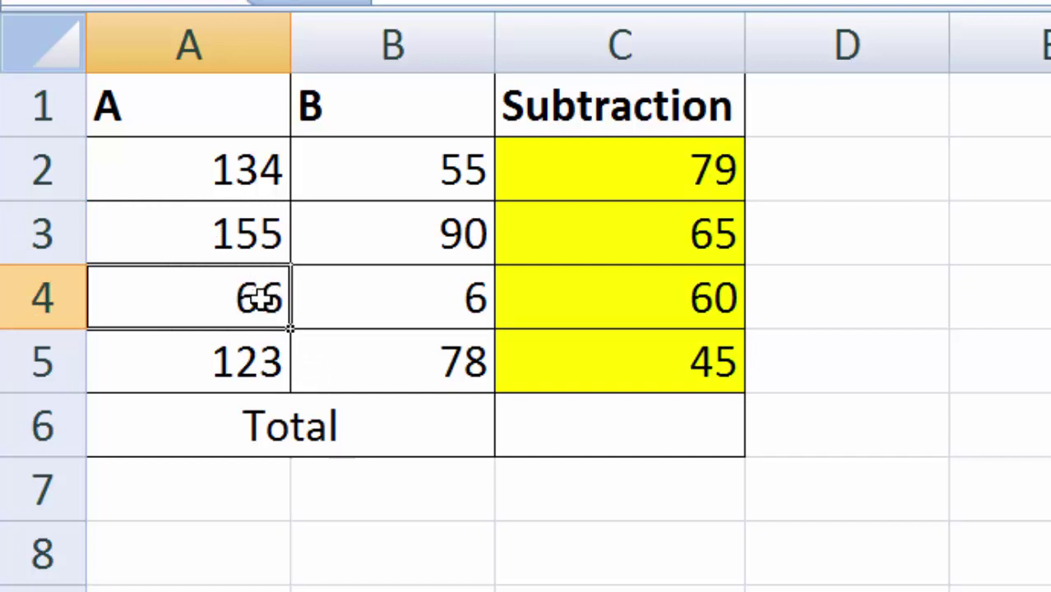
{"action": "double_click", "coordinate": [440, 305]}
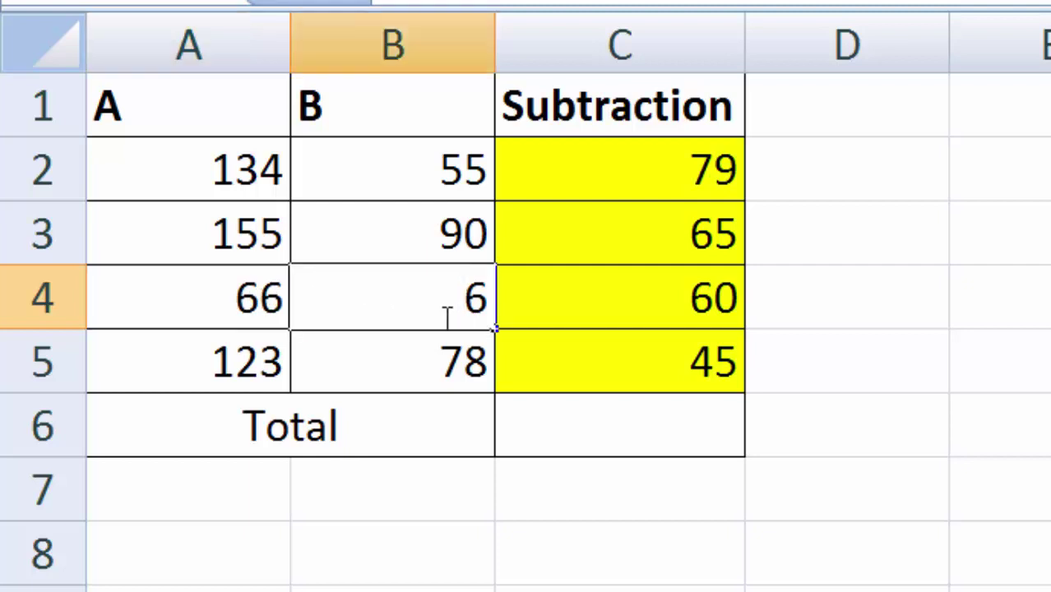
{"action": "type", "text": "1"}
{"action": "type", "text": "1"}
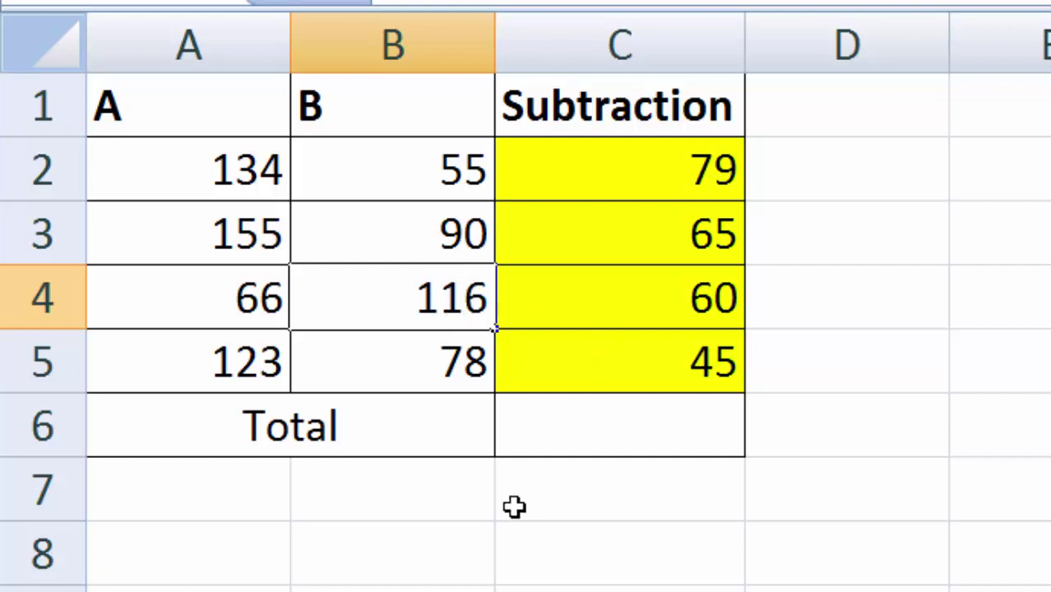
{"action": "left_click", "coordinate": [578, 532]}
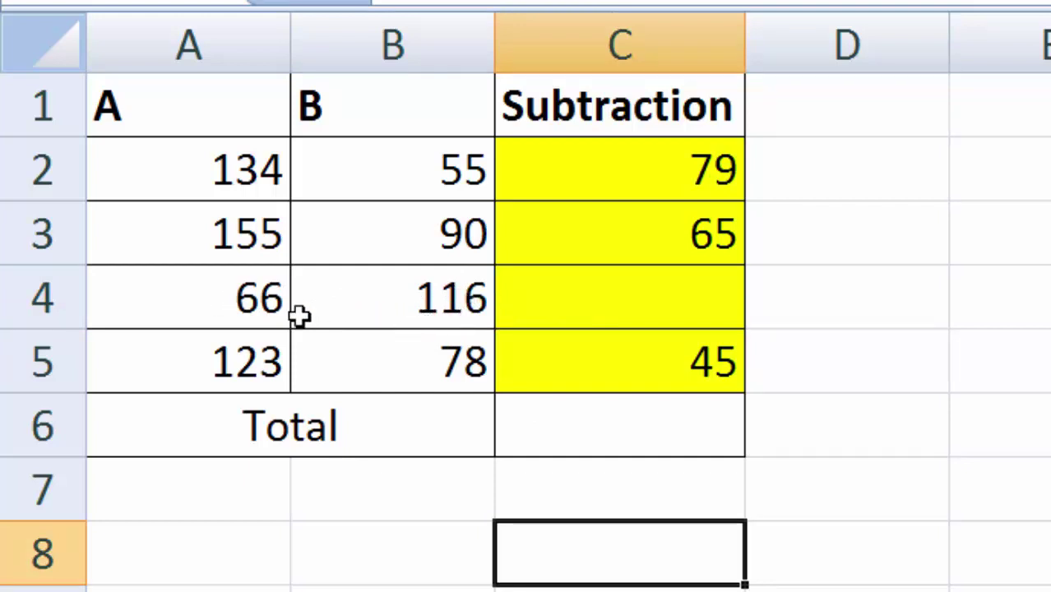
Step: Enter a SUM formula over the Subtraction cells in C6, totalling 189
{"action": "left_click", "coordinate": [622, 303]}
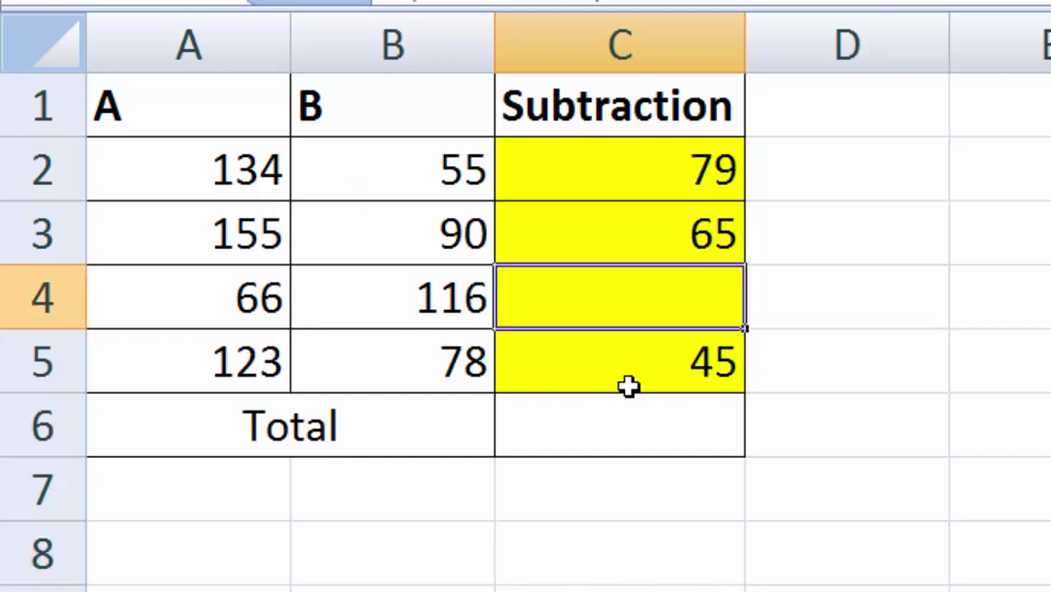
{"action": "left_click", "coordinate": [619, 421]}
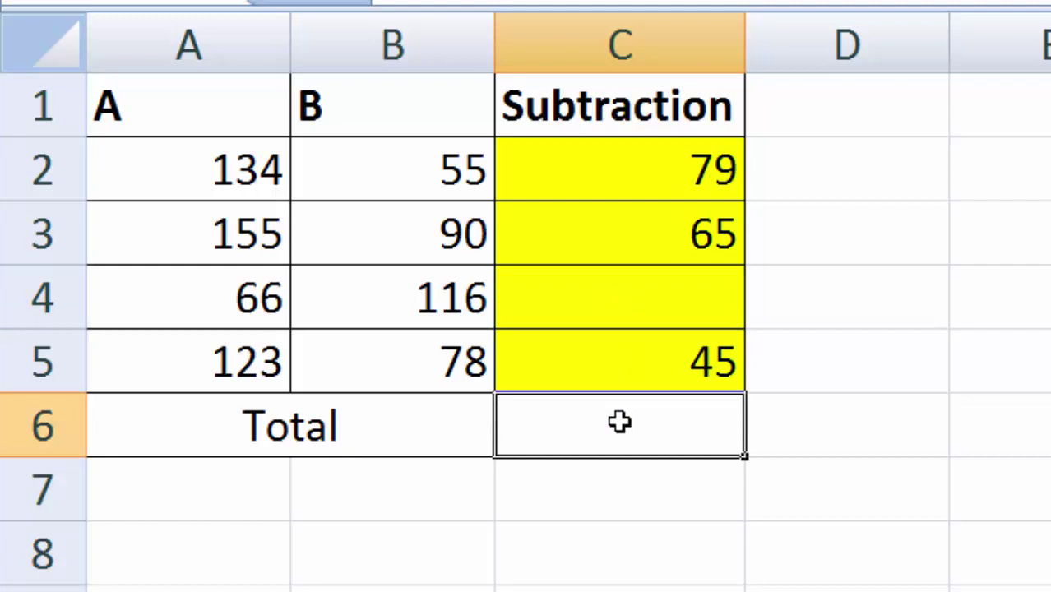
{"action": "type", "text": "=su"}
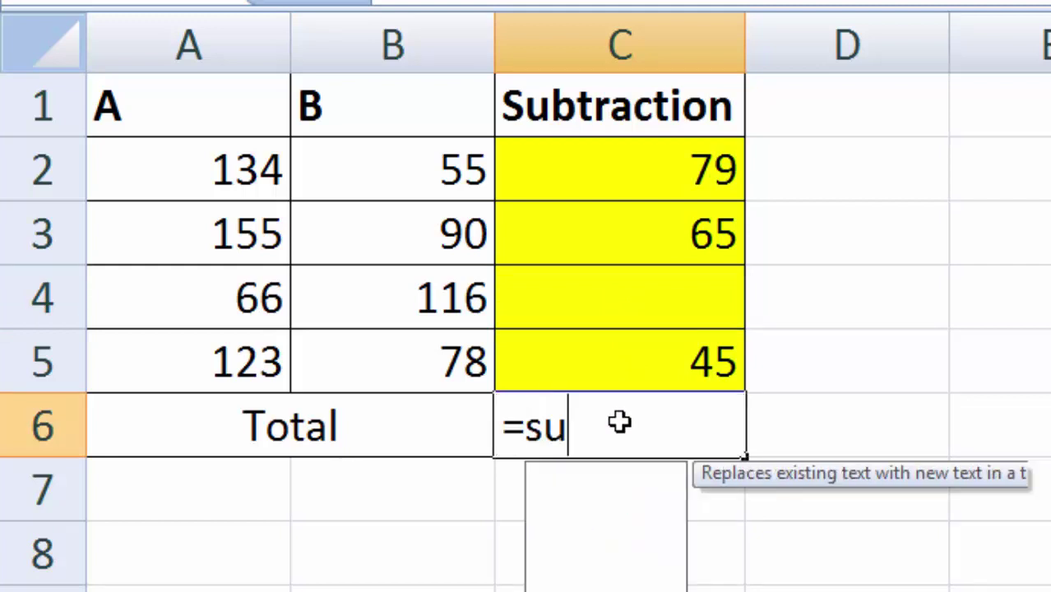
{"action": "type", "text": "m("}
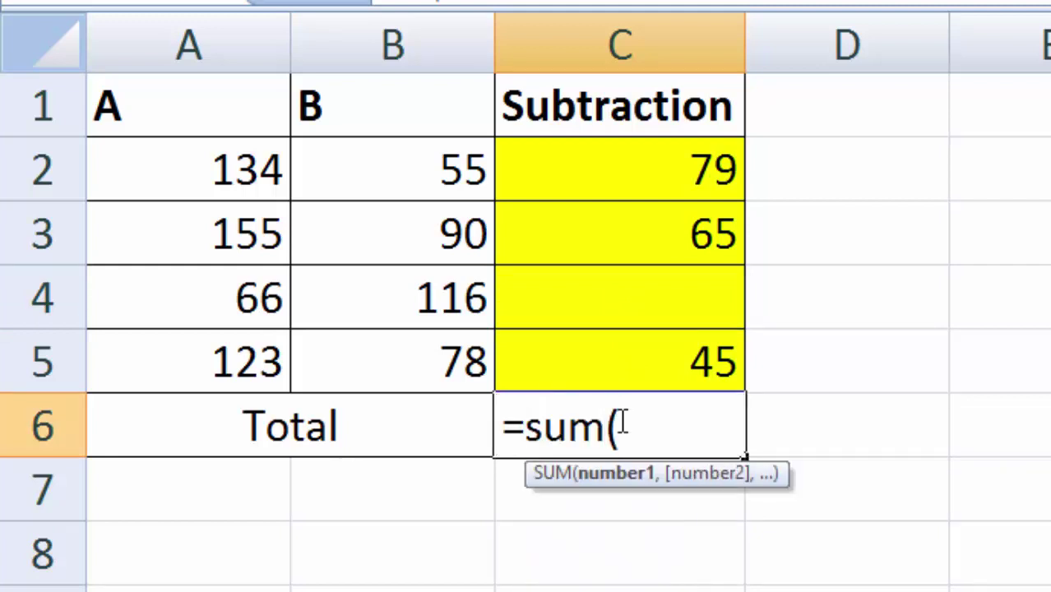
{"action": "left_click_drag", "start_coordinate": [633, 174], "coordinate": [656, 370]}
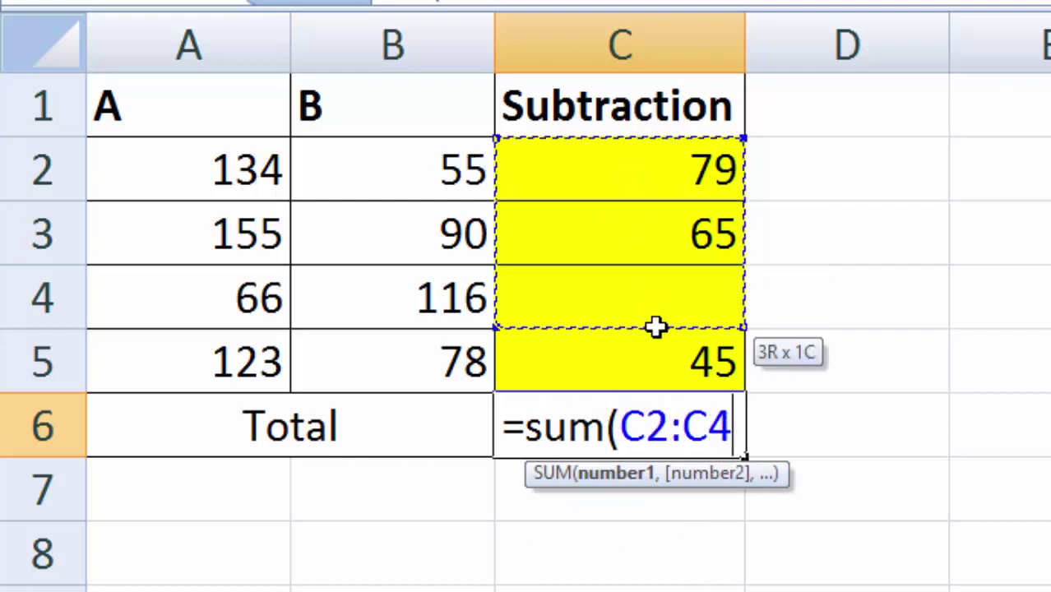
{"action": "key", "text": "Return"}
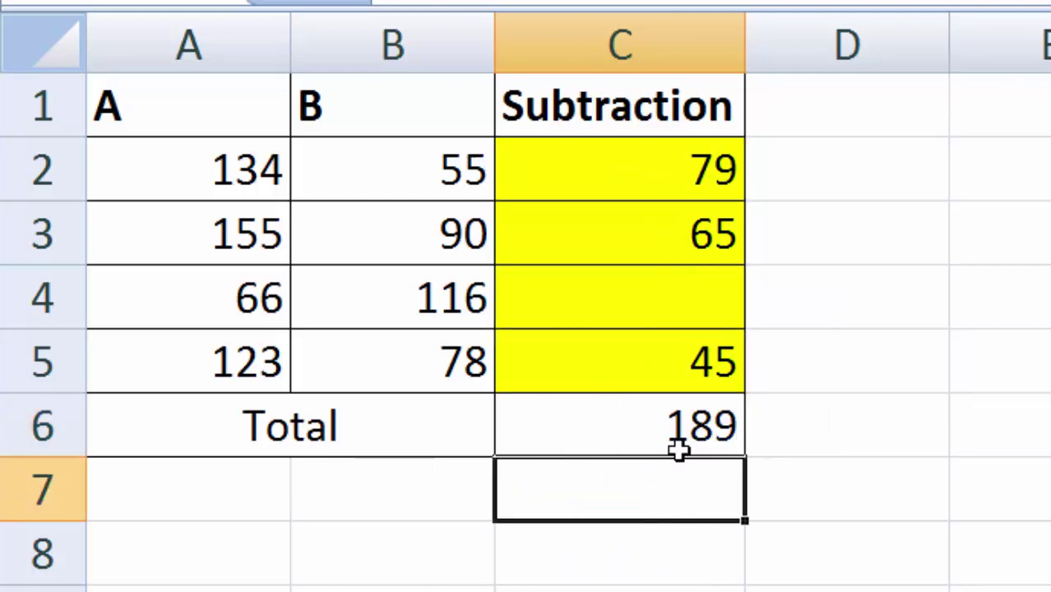
{"action": "key", "text": "Down"}
{"action": "key", "text": "Down"}
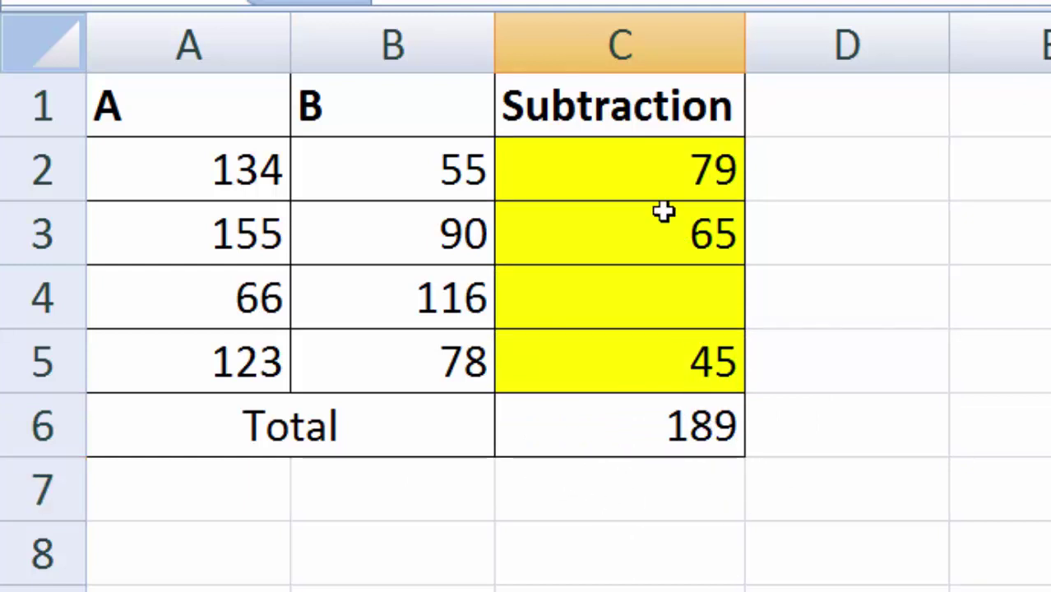